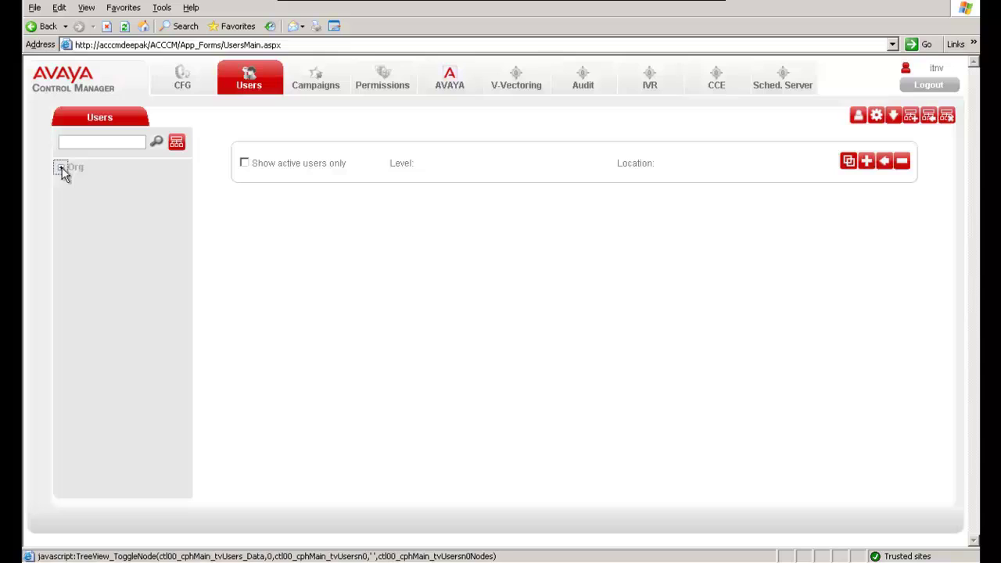
Expand the Org tree through Pune and Punedept to examine how sites, departments and teams are organised
left_click(61, 169)
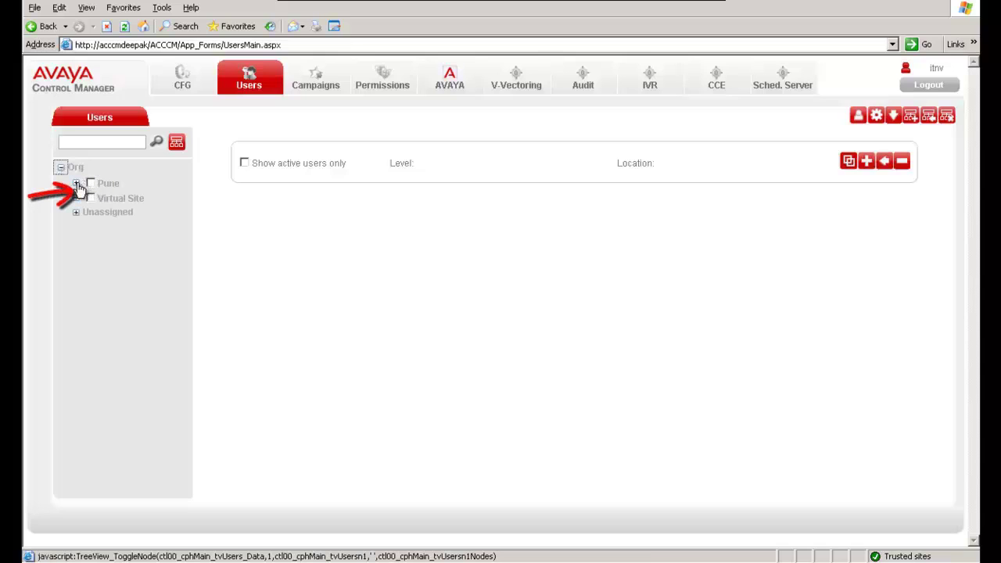
left_click(76, 184)
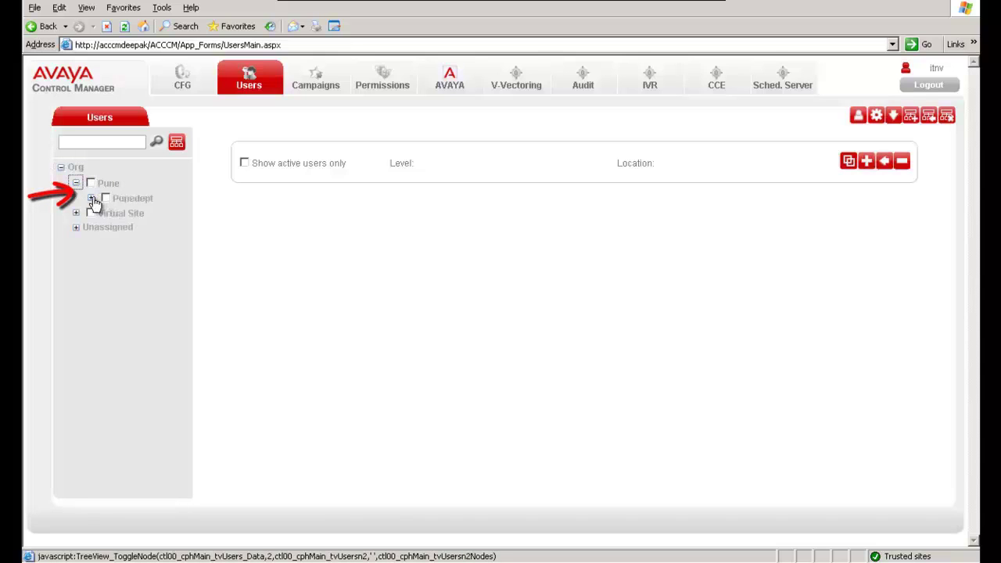
left_click(92, 198)
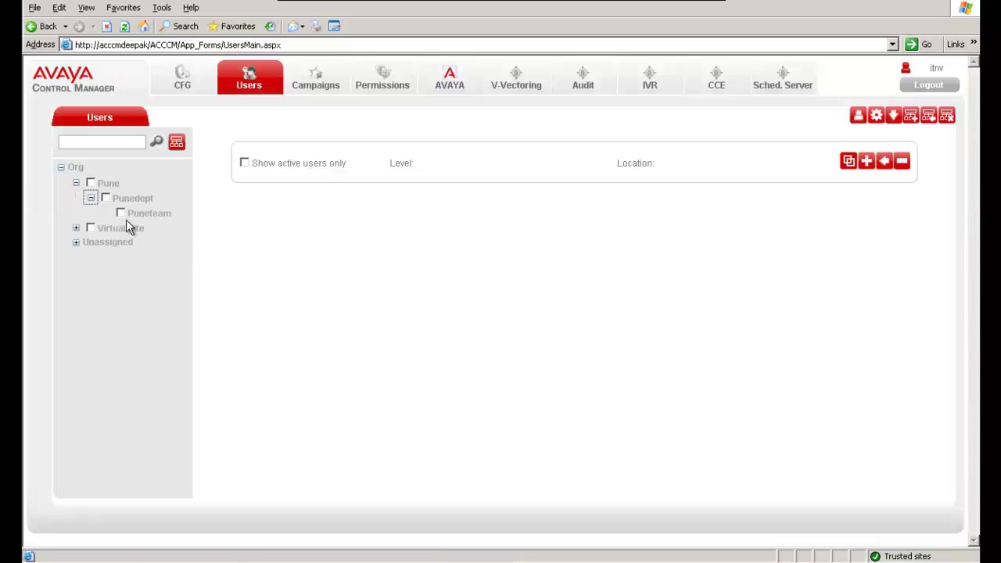
left_click(91, 199)
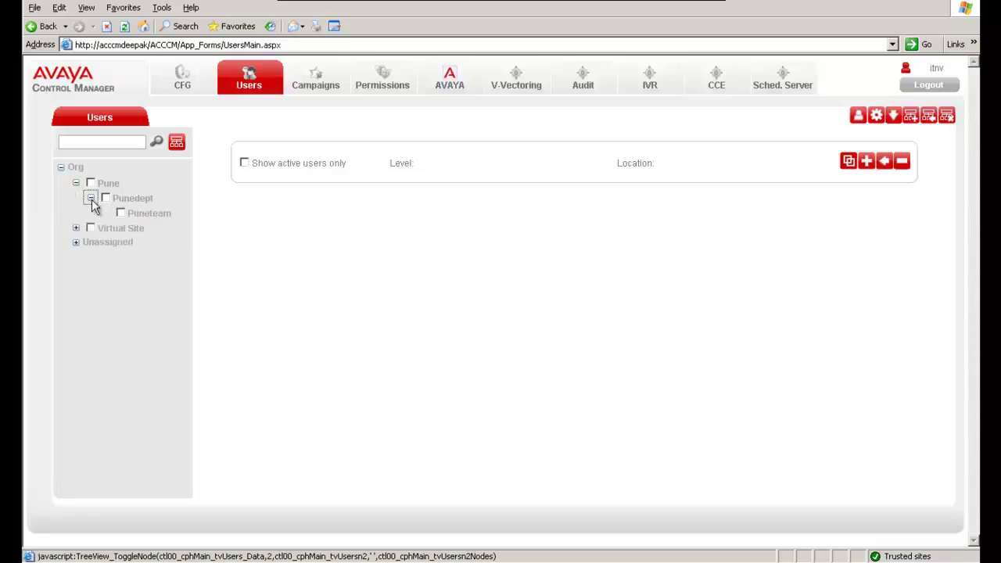
left_click(152, 219)
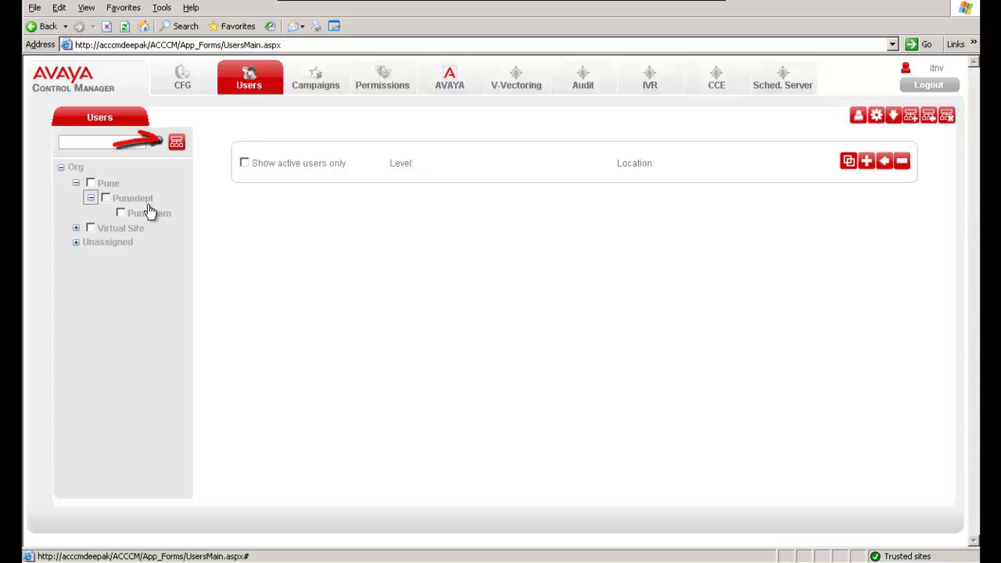
left_click(178, 141)
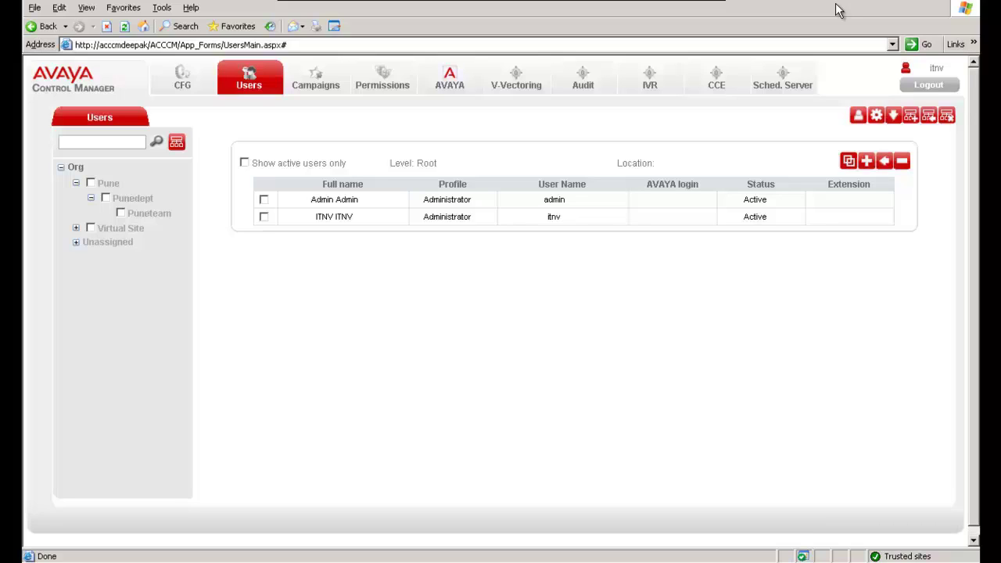
Examine the servers assigned to the last listed location in the CFG configuration
left_click(185, 85)
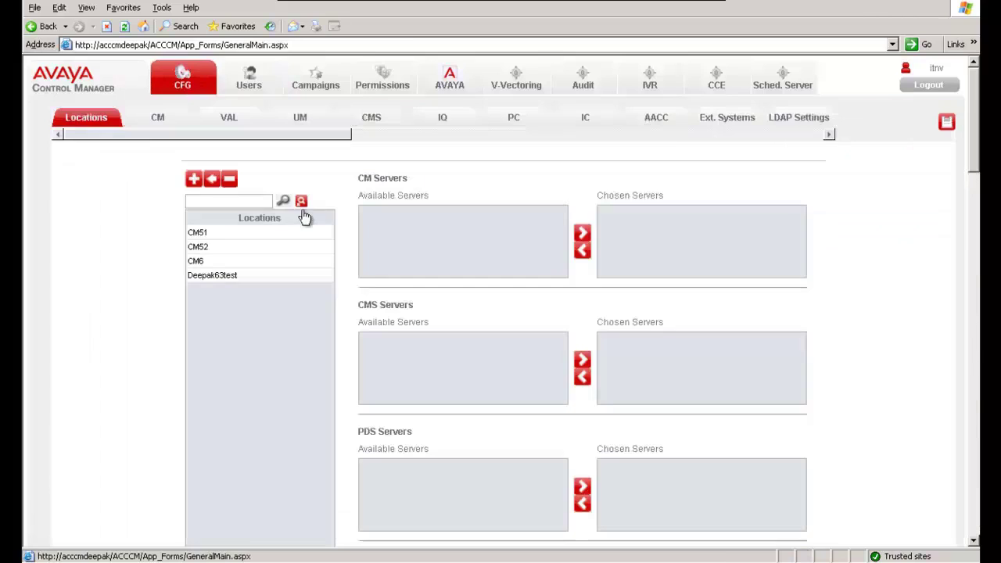
left_click(227, 281)
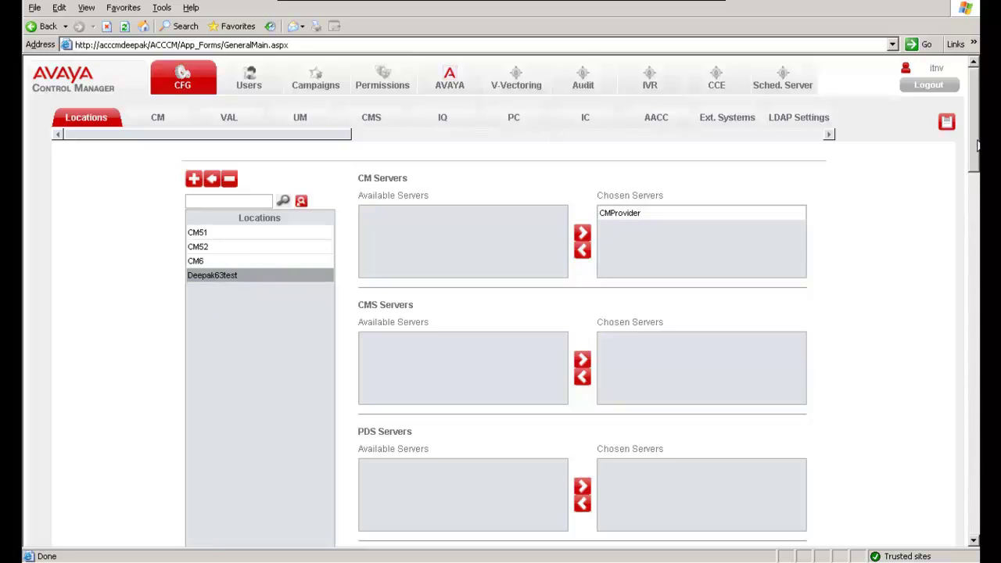
left_click_drag(978, 147, 977, 245)
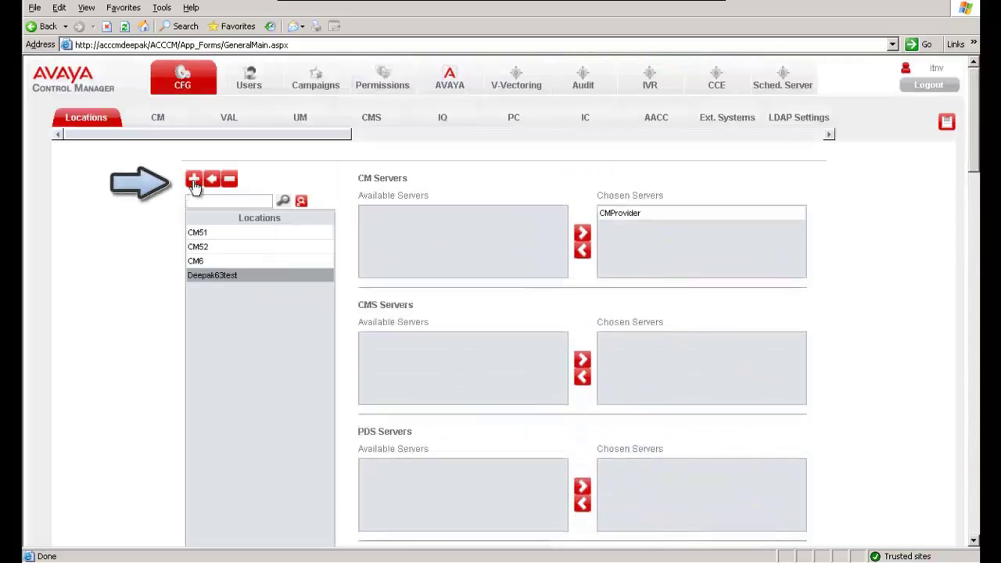
Add a new location named testhierarchy and save it
left_click(193, 181)
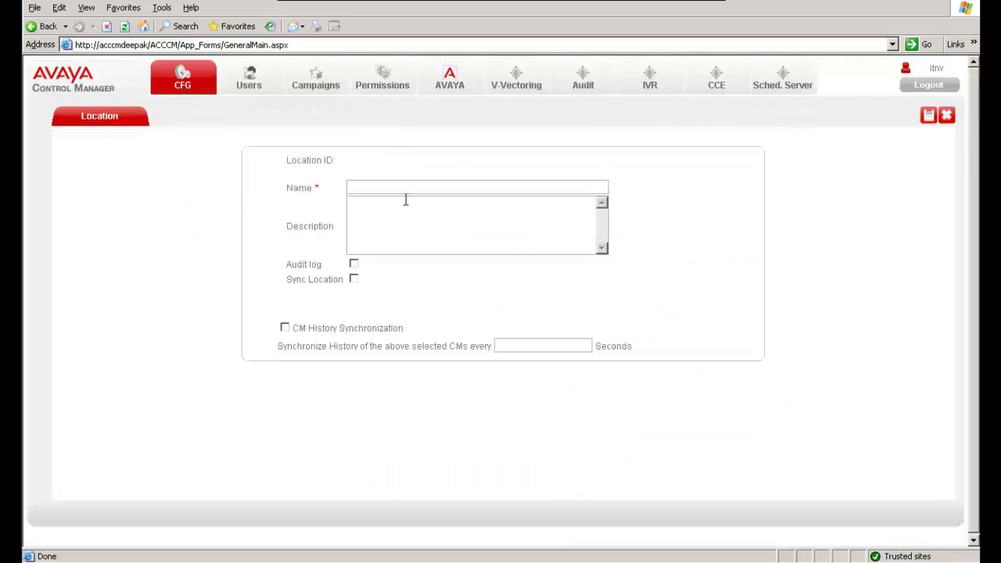
type("testhierarchy")
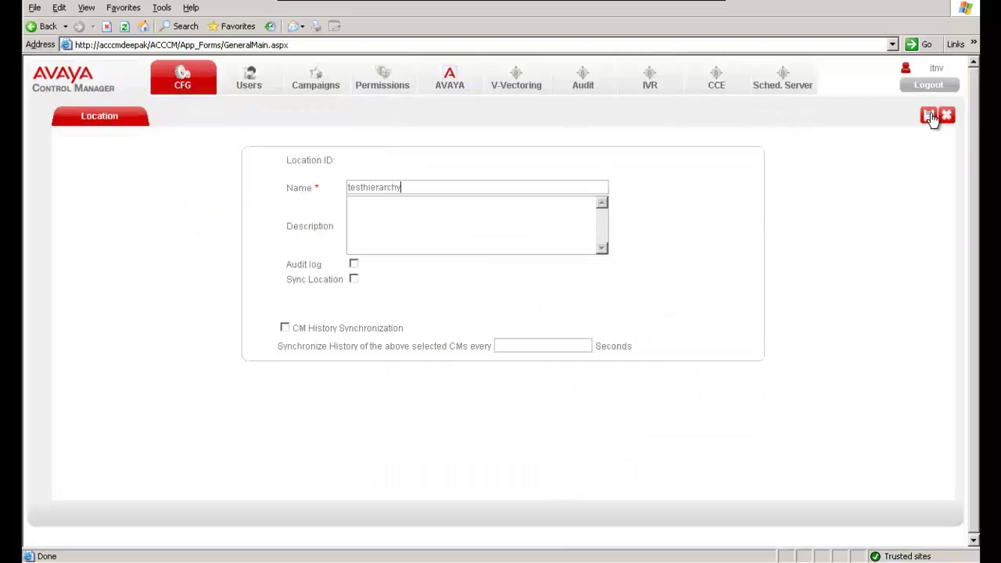
left_click(929, 115)
key("Return")
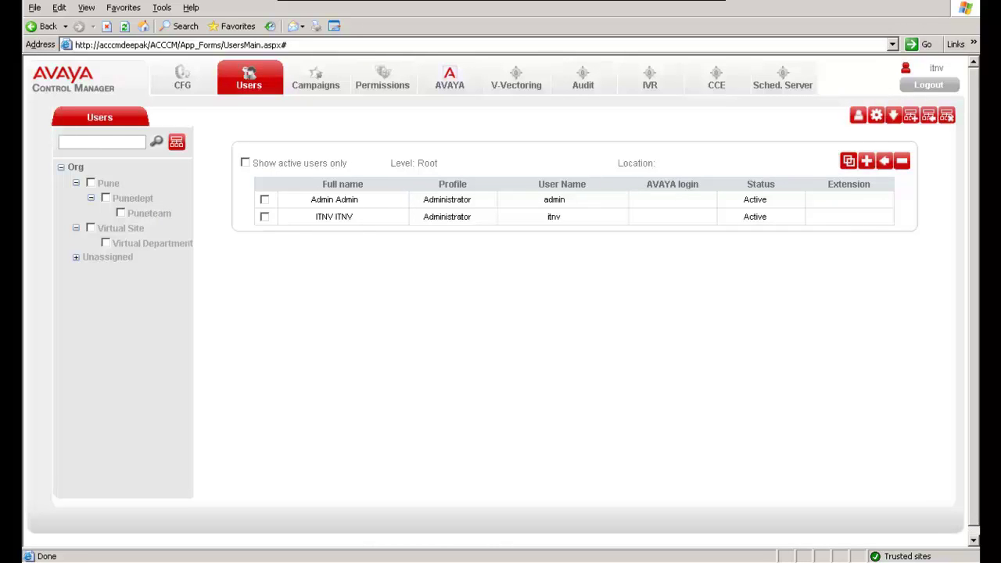
Create a site named testsite under the Org root with testhierarchy as its location, and save it
left_click(75, 167)
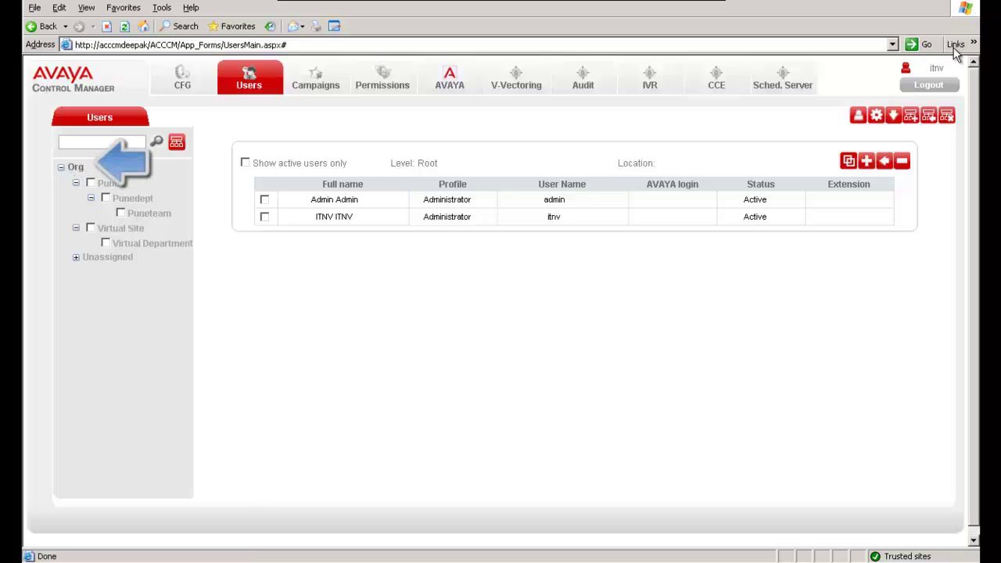
left_click(914, 119)
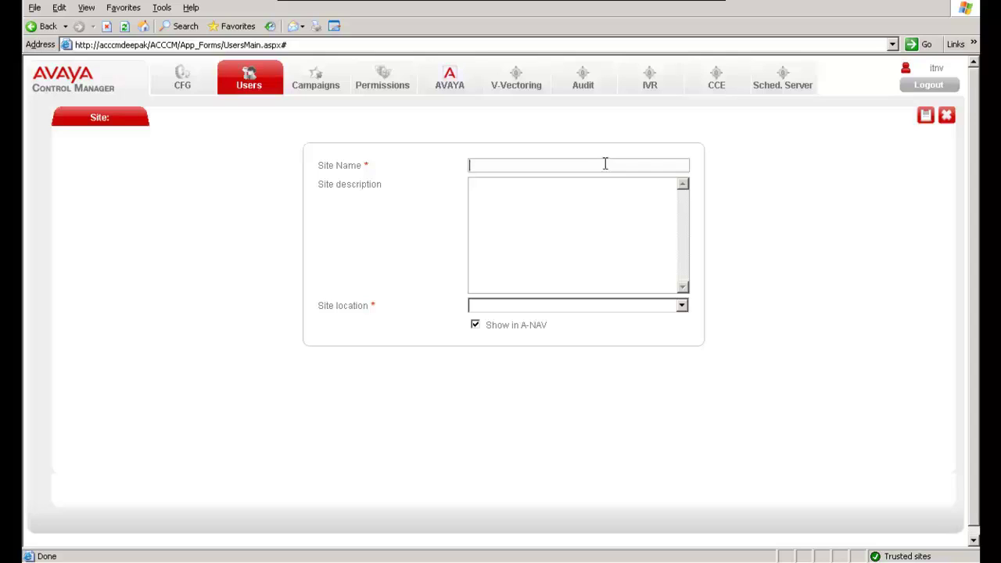
type("testsite")
left_click(683, 306)
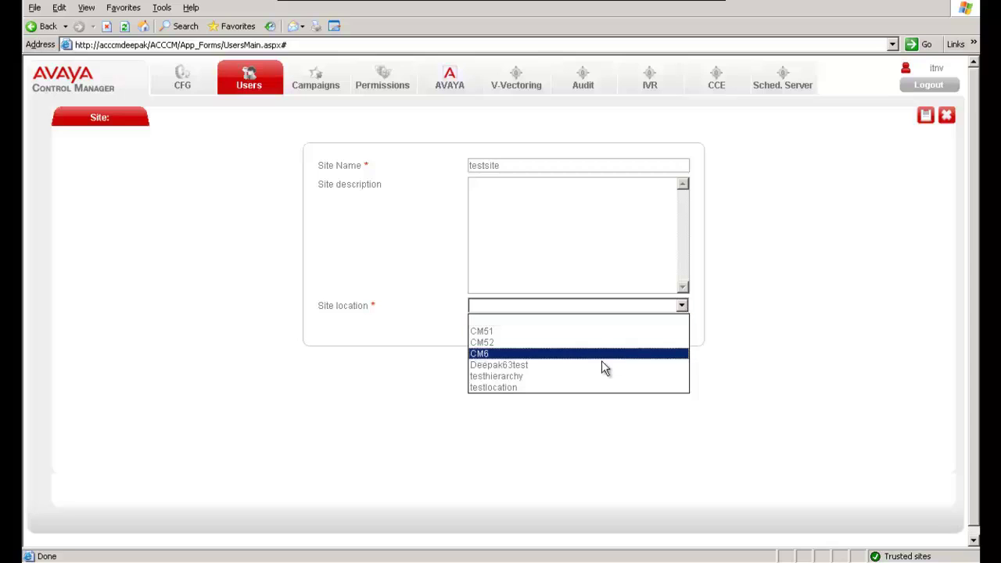
left_click(575, 376)
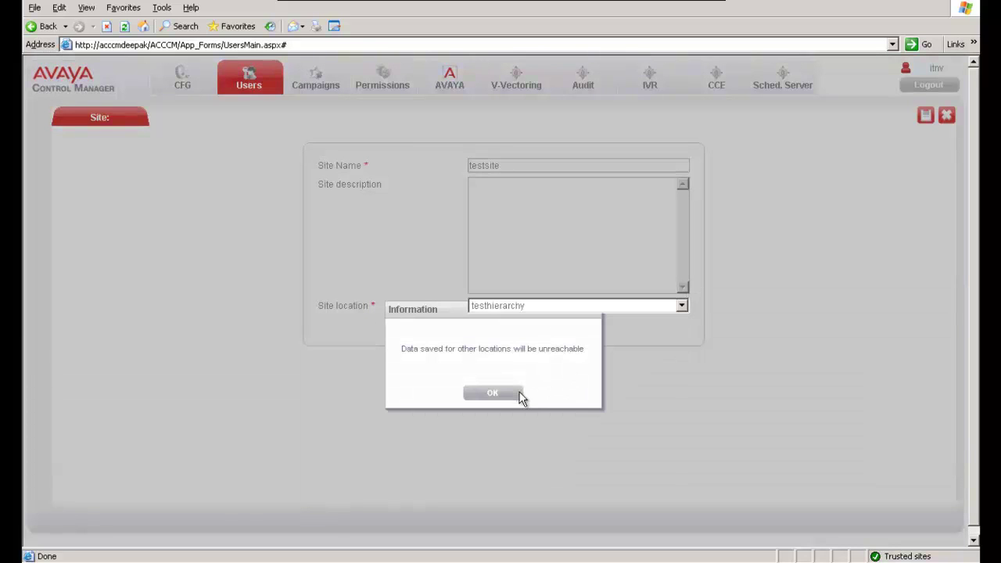
left_click(516, 397)
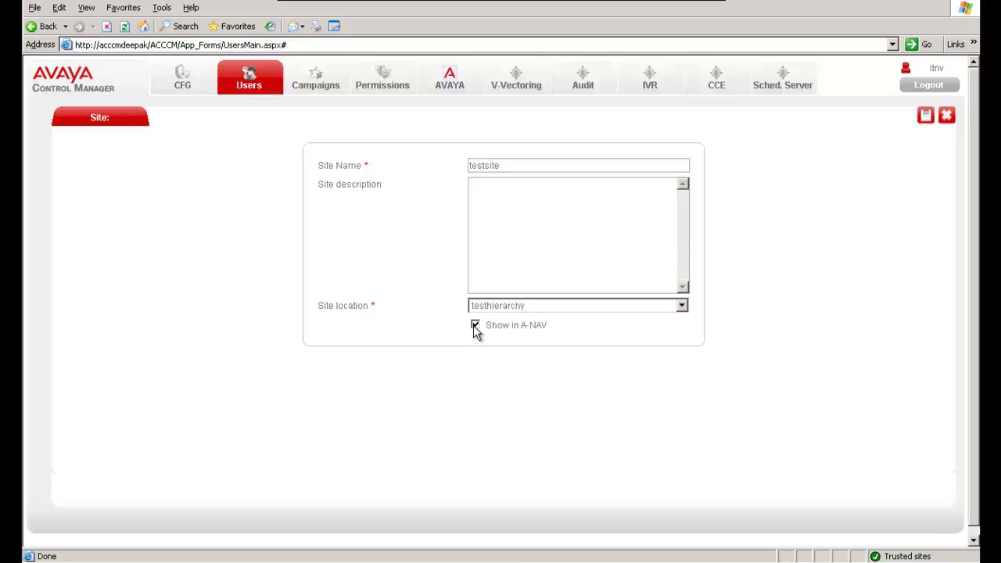
left_click(925, 121)
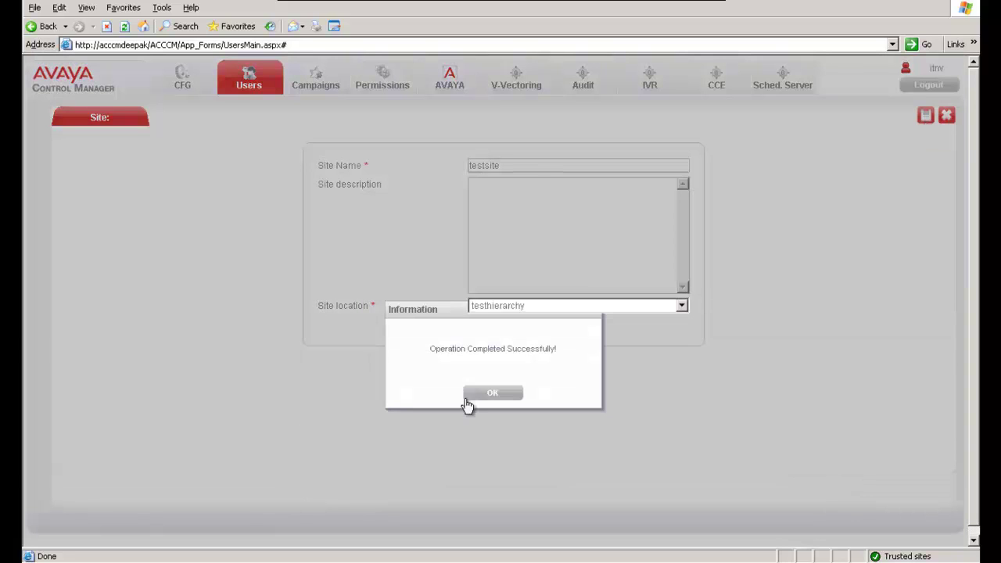
left_click(473, 401)
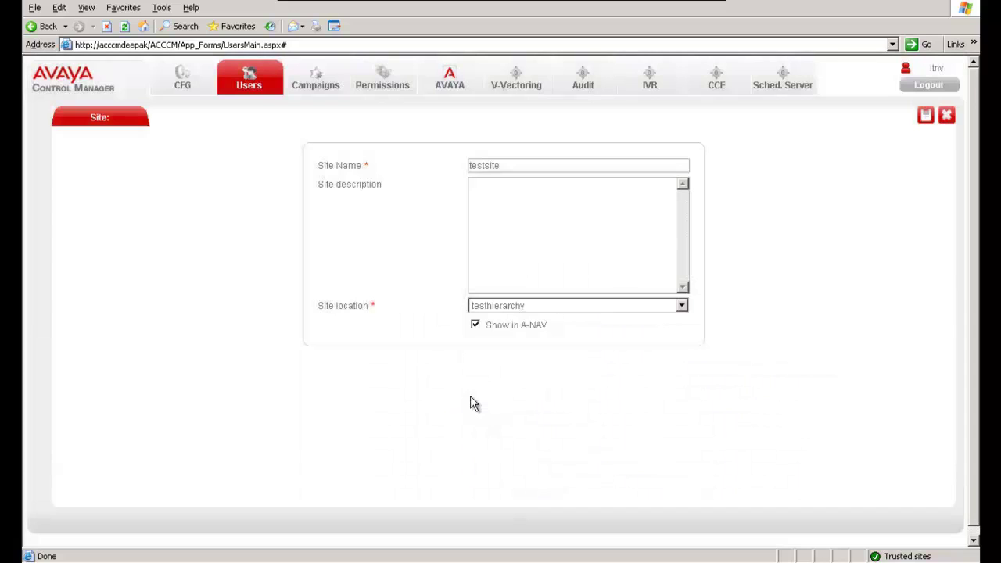
Create a department named testdepartment under testsite and save it
left_click(247, 87)
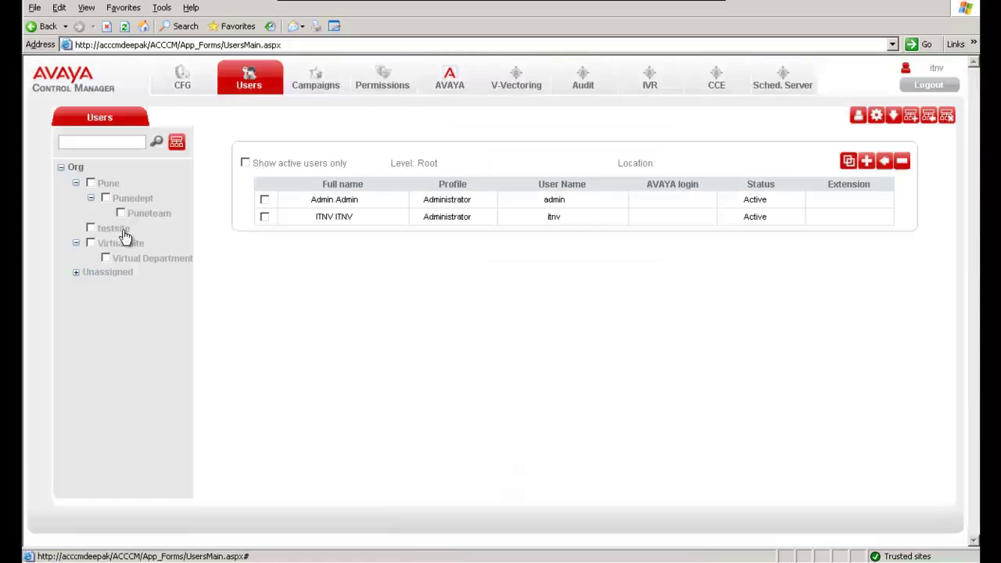
left_click(124, 232)
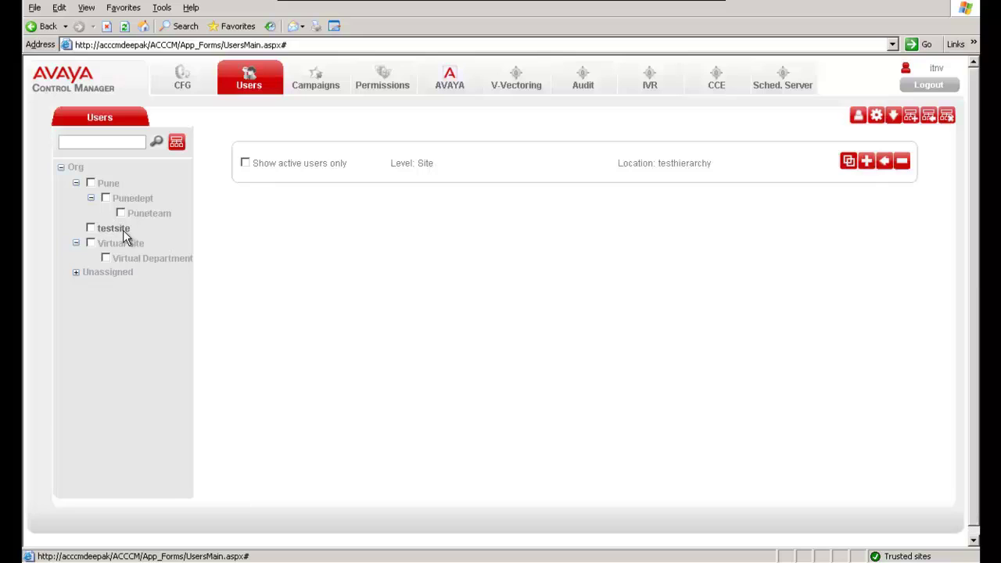
left_click(919, 121)
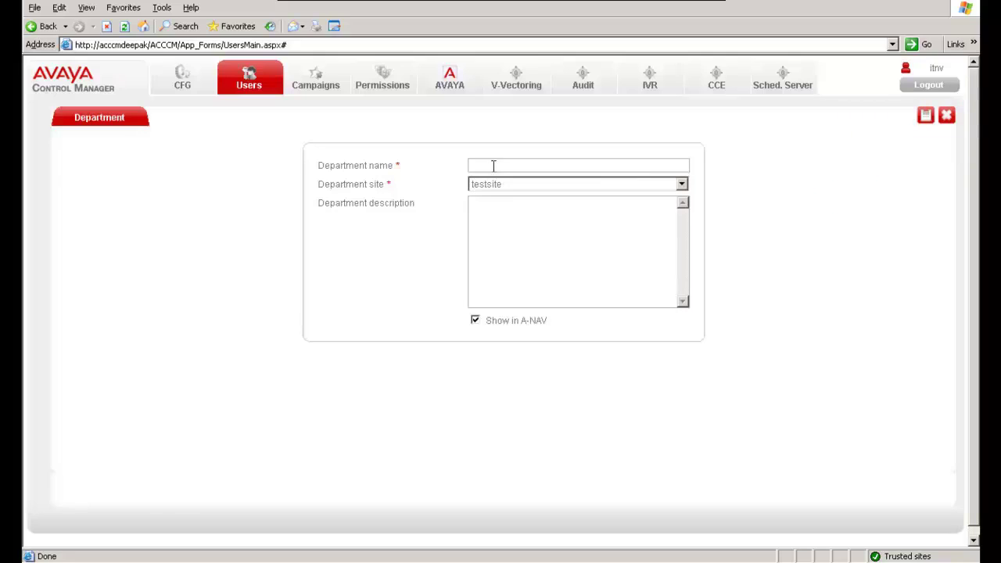
type("testdepartment")
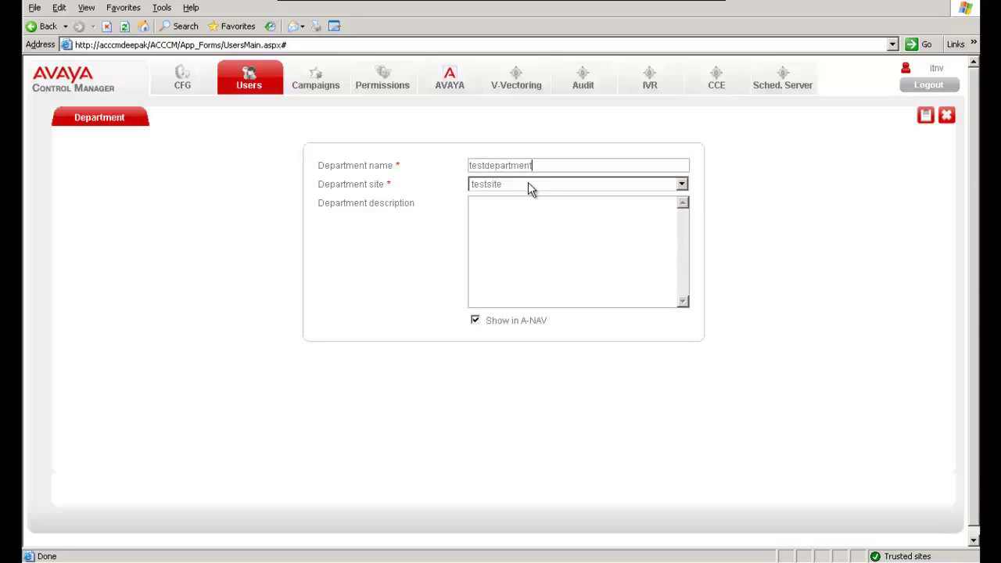
left_click(682, 186)
left_click(682, 186)
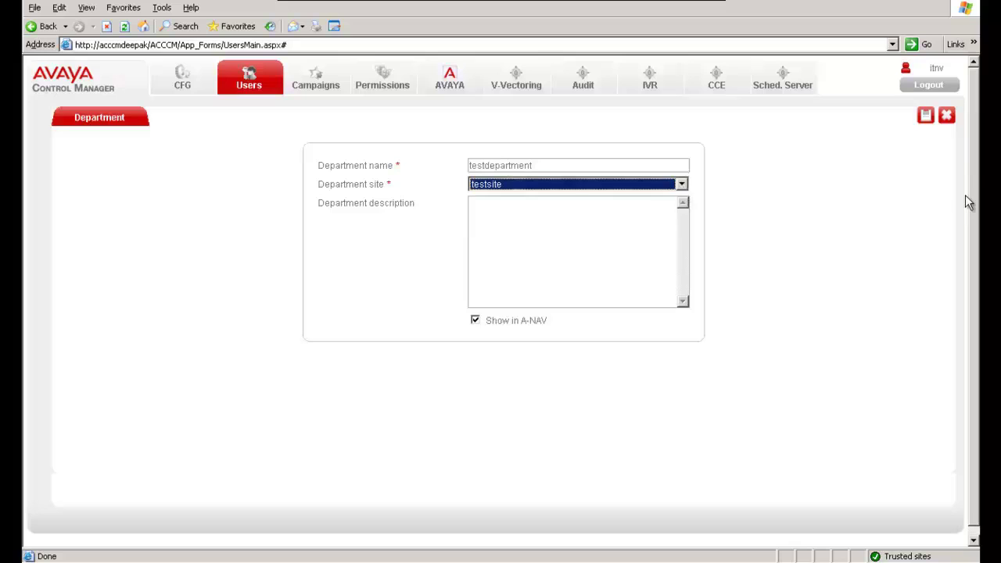
left_click(926, 119)
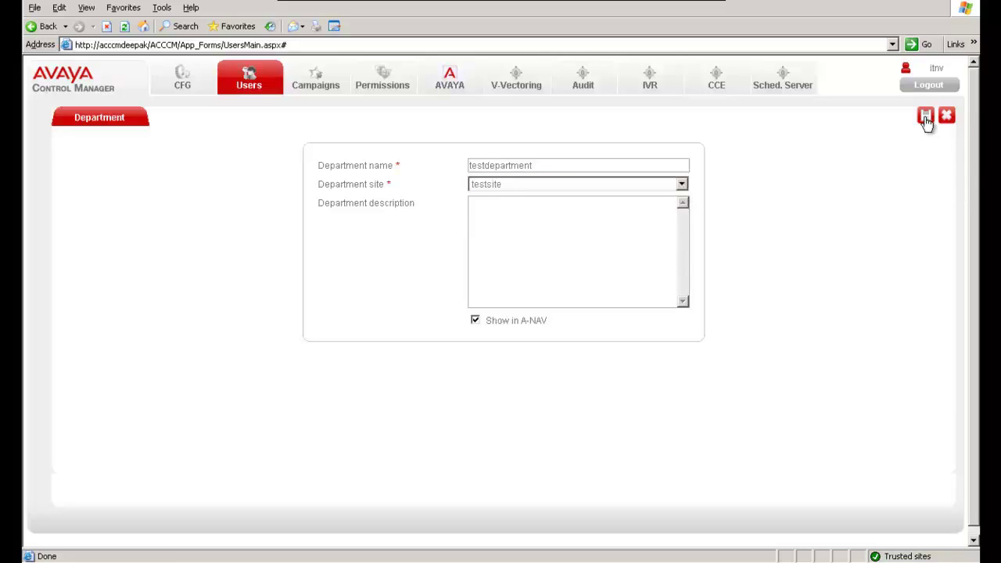
Create a team named testteam under testdepartment and save it
left_click(251, 78)
left_click(131, 244)
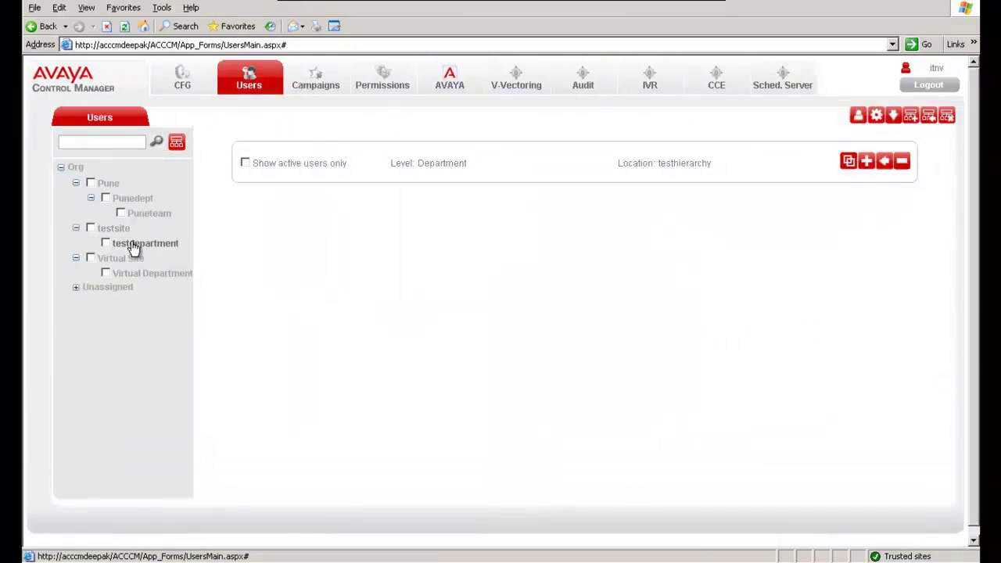
left_click(912, 118)
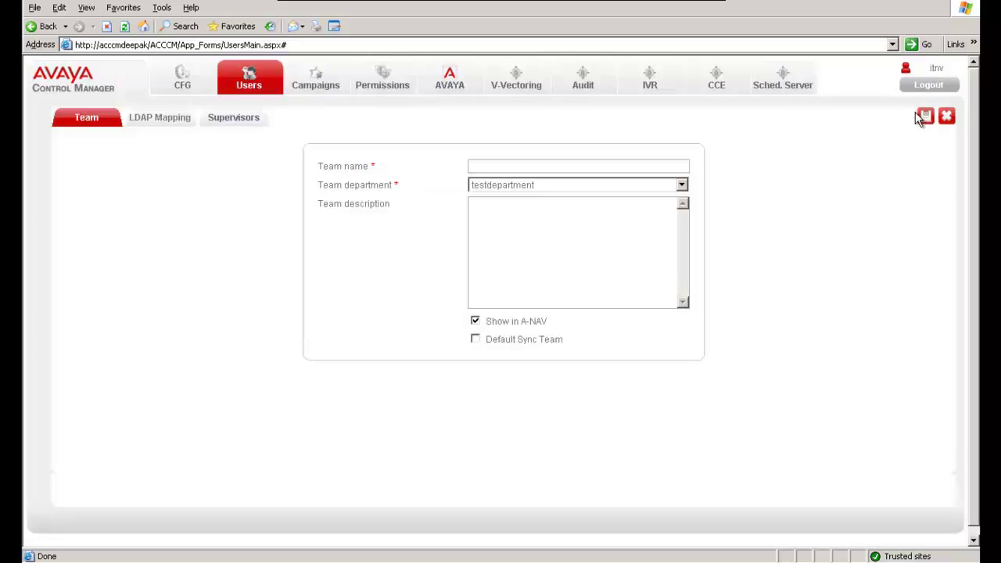
left_click(626, 167)
type("testteam")
left_click(928, 122)
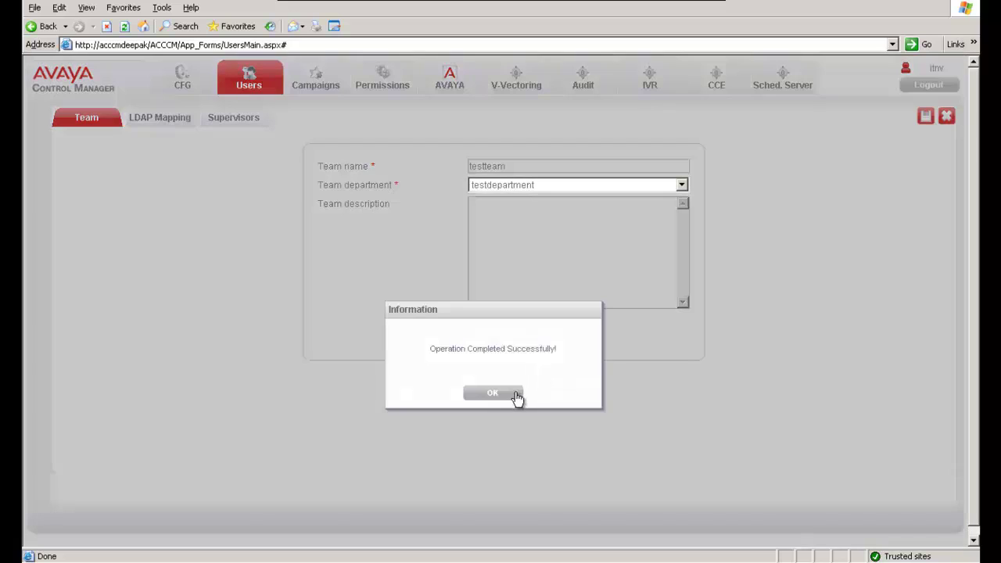
left_click(513, 395)
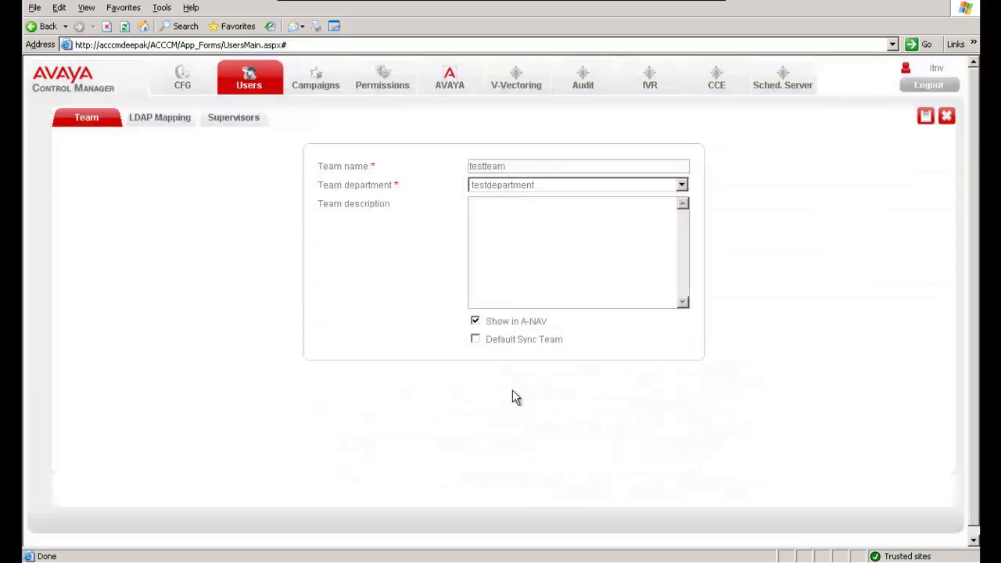
Select testteam in the Org tree and start adding a new user to it
left_click(250, 88)
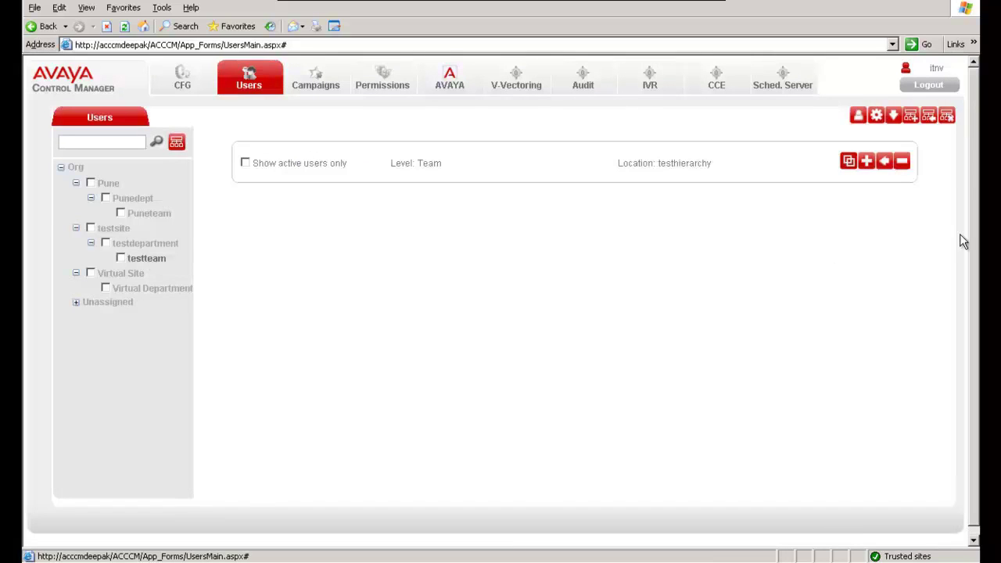
left_click(869, 167)
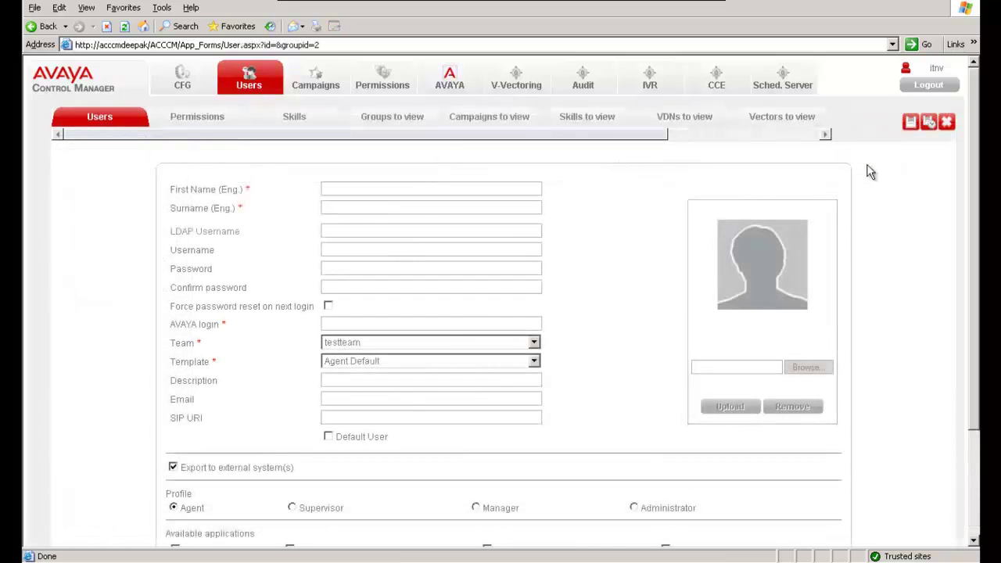